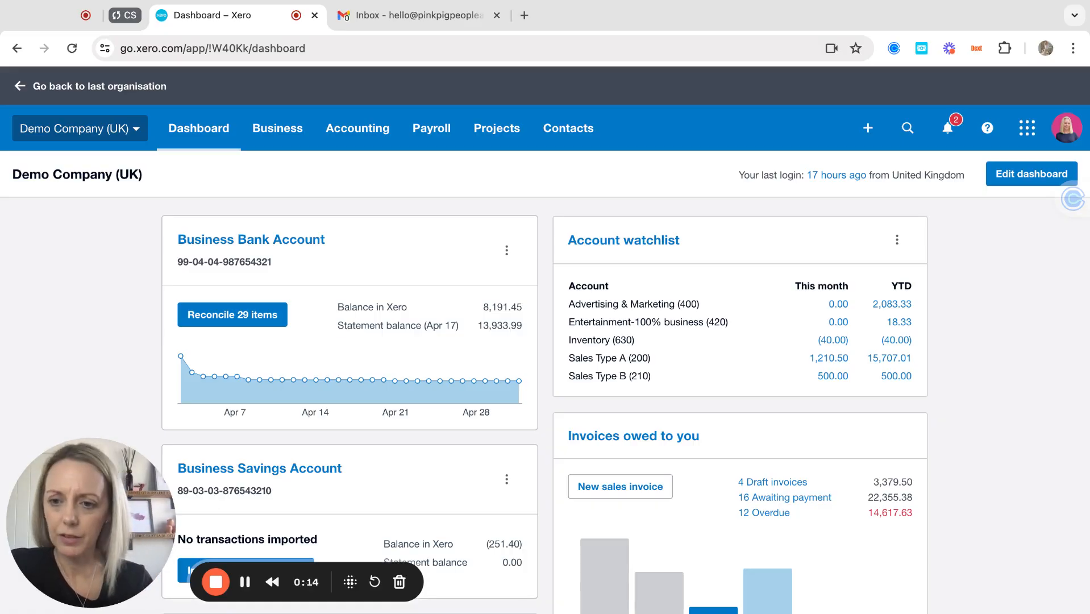
Start a new sales credit note addressed to Pink Pig Financials Ltd.
{"action": "left_click", "coordinate": [653, 437]}
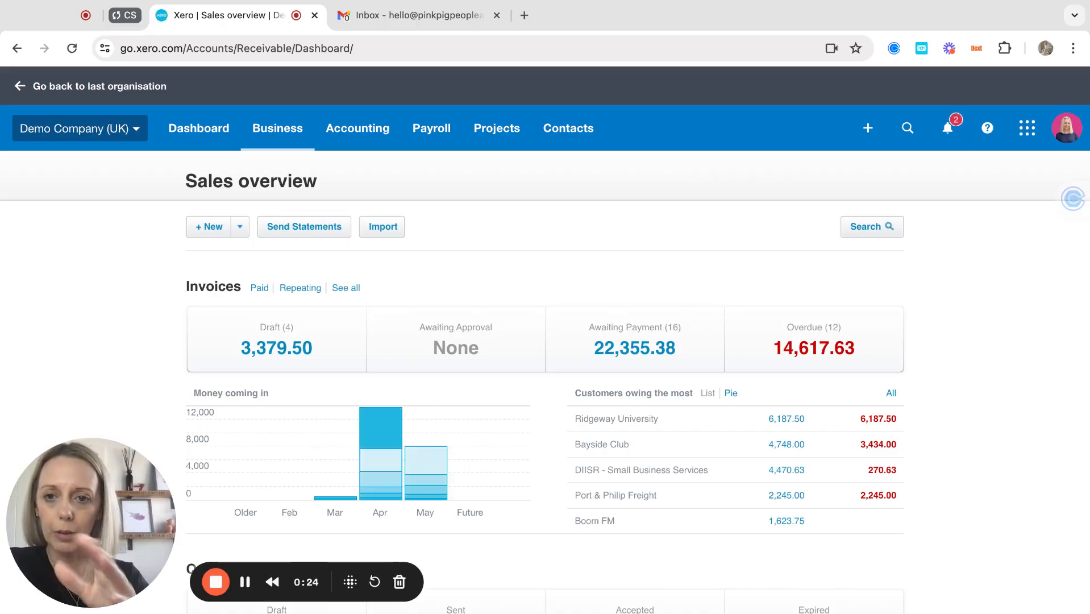
{"action": "left_click", "coordinate": [240, 228]}
{"action": "left_click", "coordinate": [241, 345]}
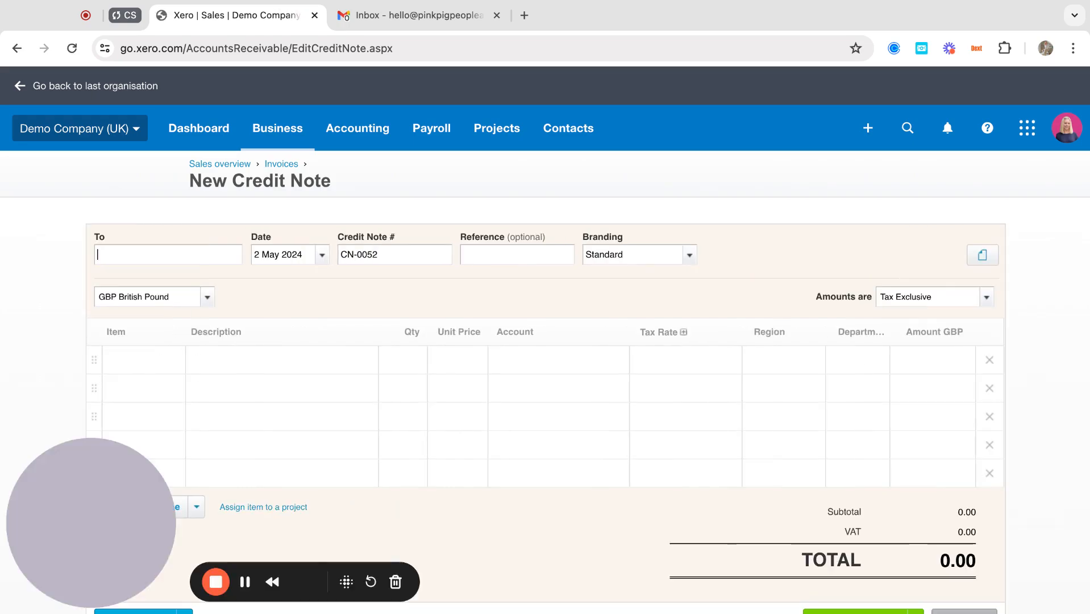
{"action": "type", "text": "pink pig"}
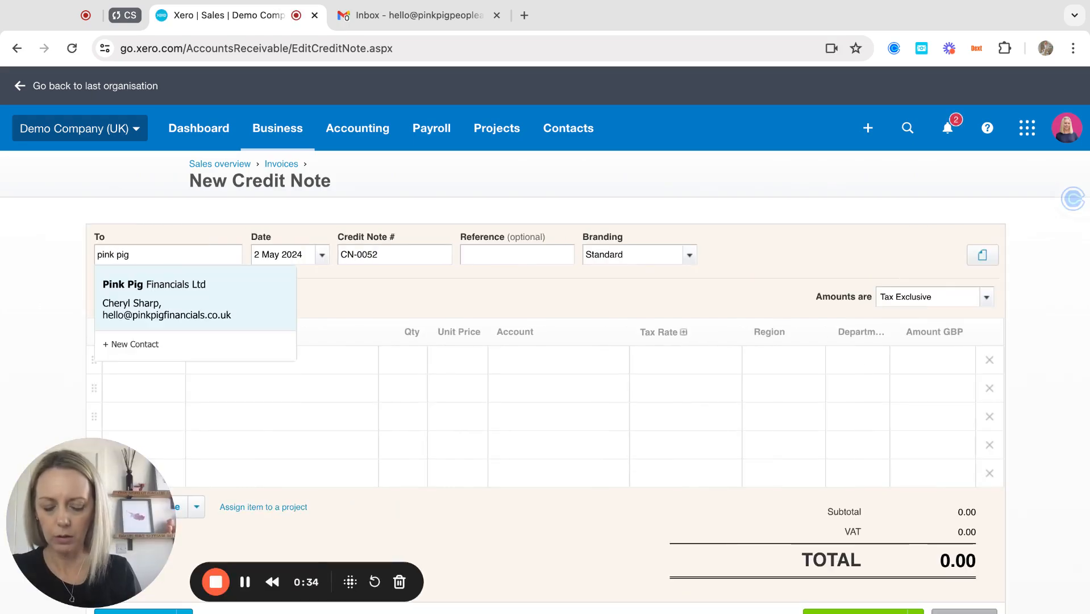
{"action": "key", "text": "Tab"}
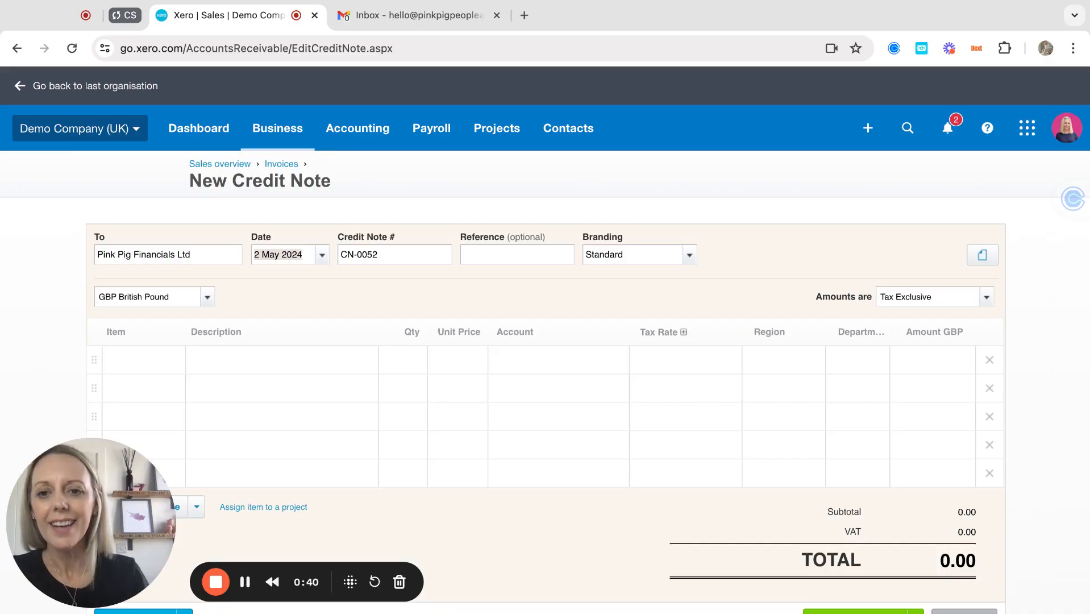
Keep the default date and credit note number, and enter "invoice 1018" as the reference.
{"action": "key", "text": "Tab"}
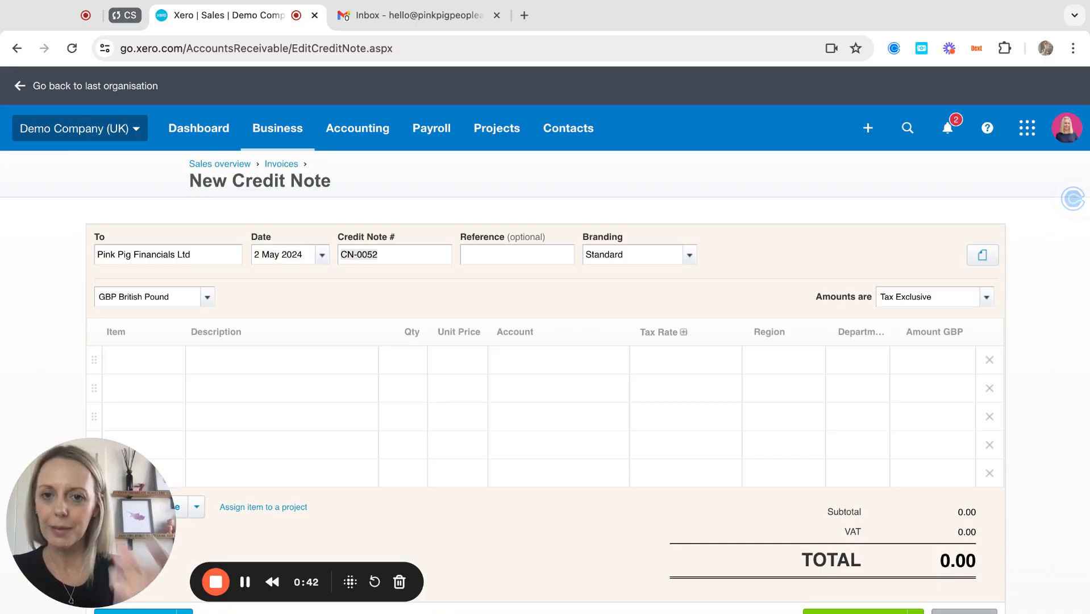
{"action": "key", "text": "Tab"}
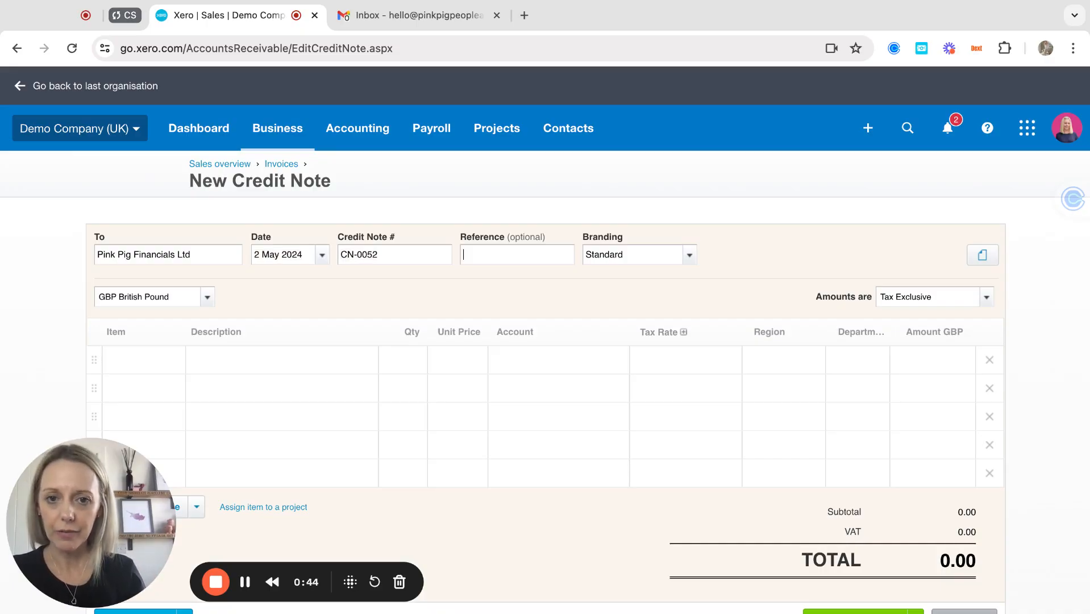
{"action": "type", "text": "invoice"}
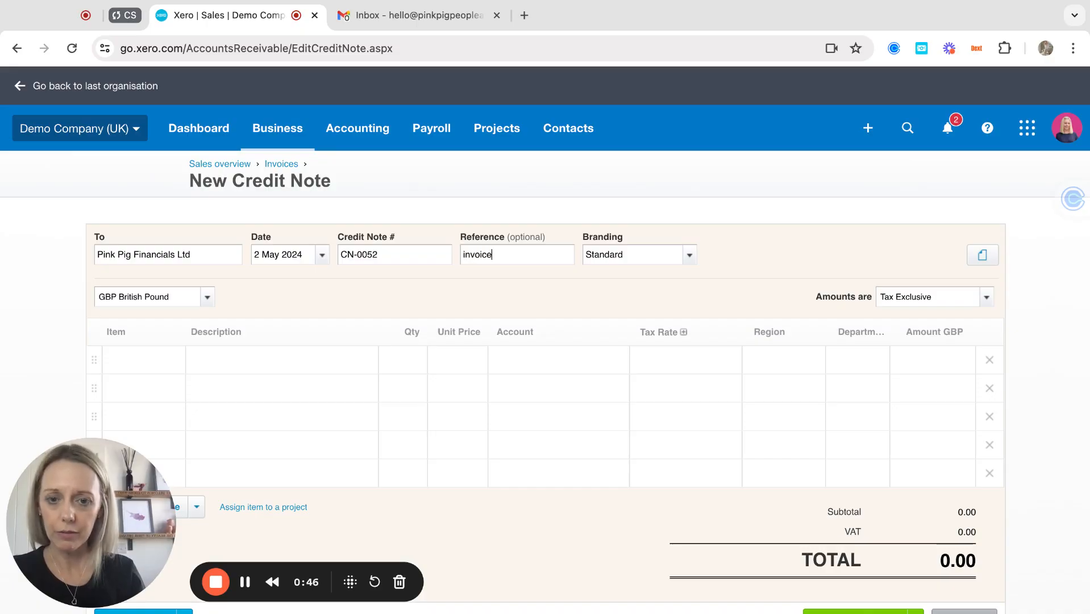
{"action": "type", "text": " 1018"}
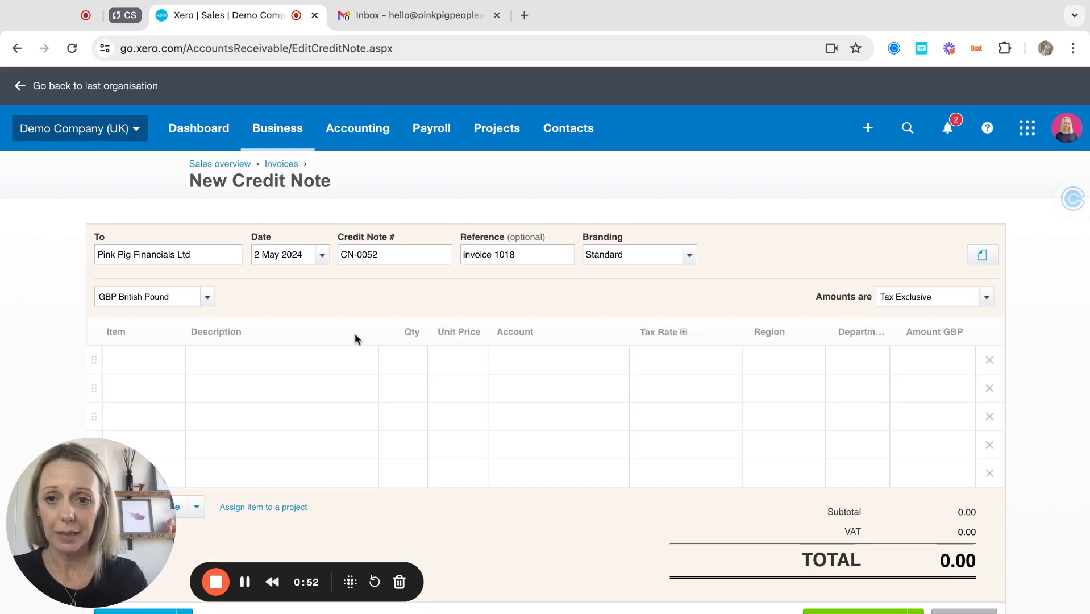
Fill the first line with the description "credit for XXXXXX", quantity 1 and unit price 100.
{"action": "left_click", "coordinate": [286, 362]}
{"action": "type", "text": "credit"}
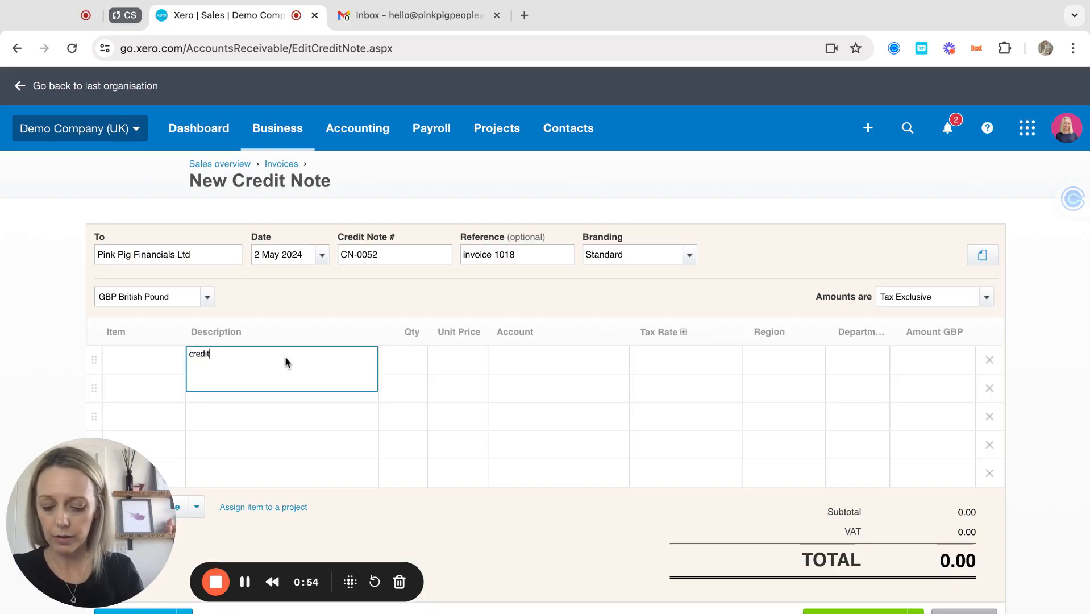
{"action": "type", "text": " for XXXXXX"}
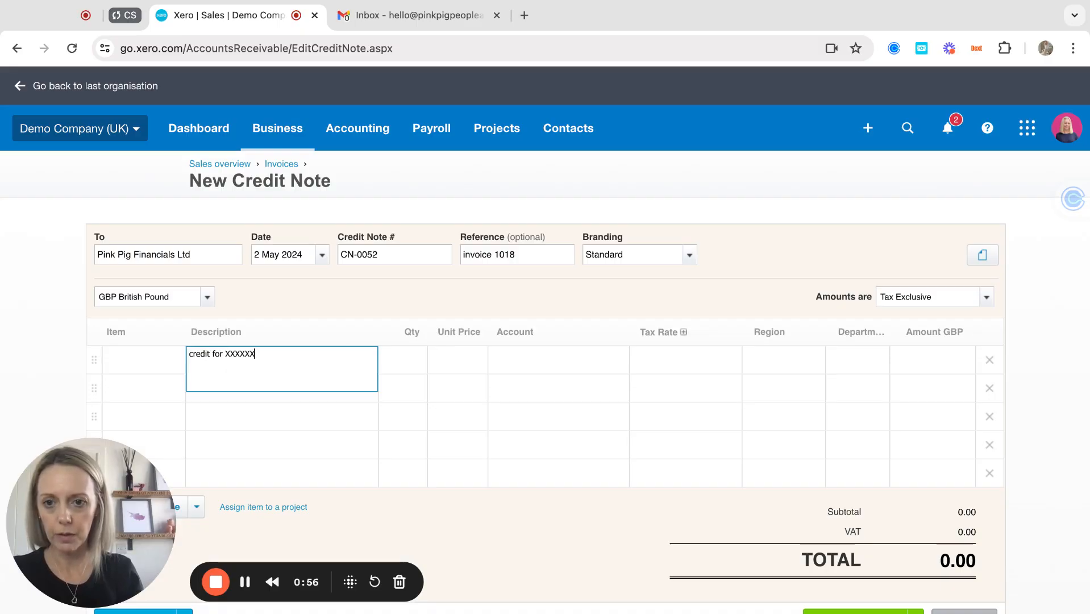
{"action": "key", "text": "Tab"}
{"action": "type", "text": "2"}
{"action": "key", "text": "Tab"}
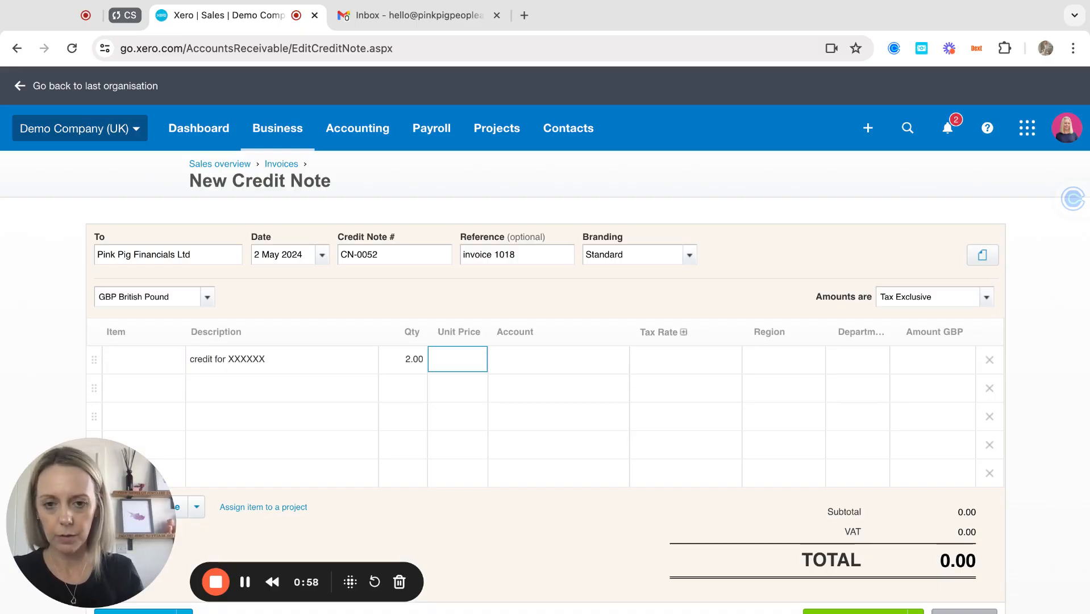
{"action": "left_click", "coordinate": [401, 356]}
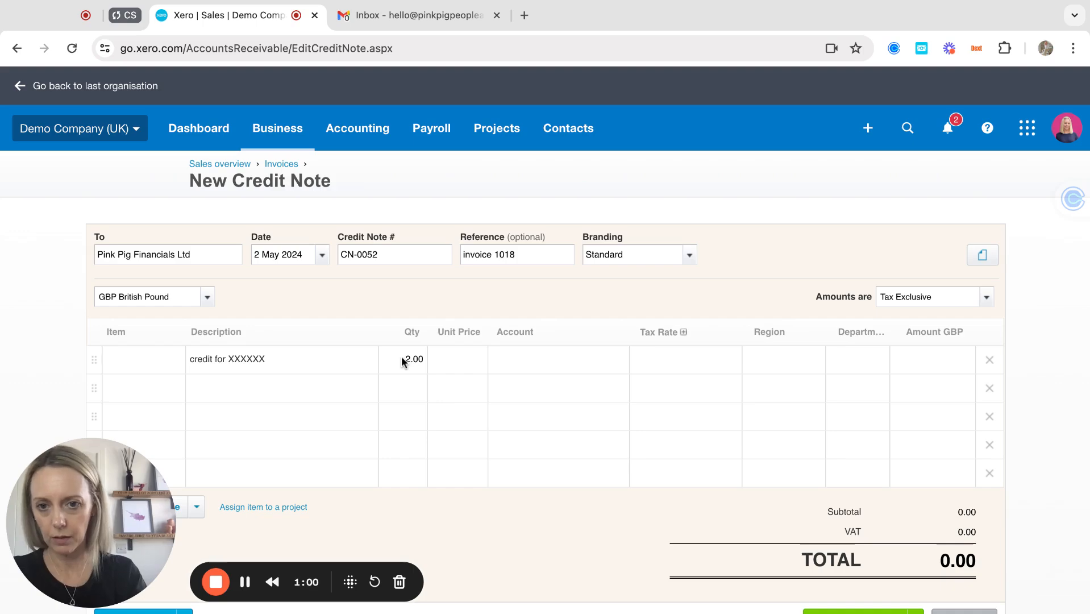
{"action": "type", "text": "1"}
{"action": "key", "text": "Tab"}
{"action": "type", "text": "100"}
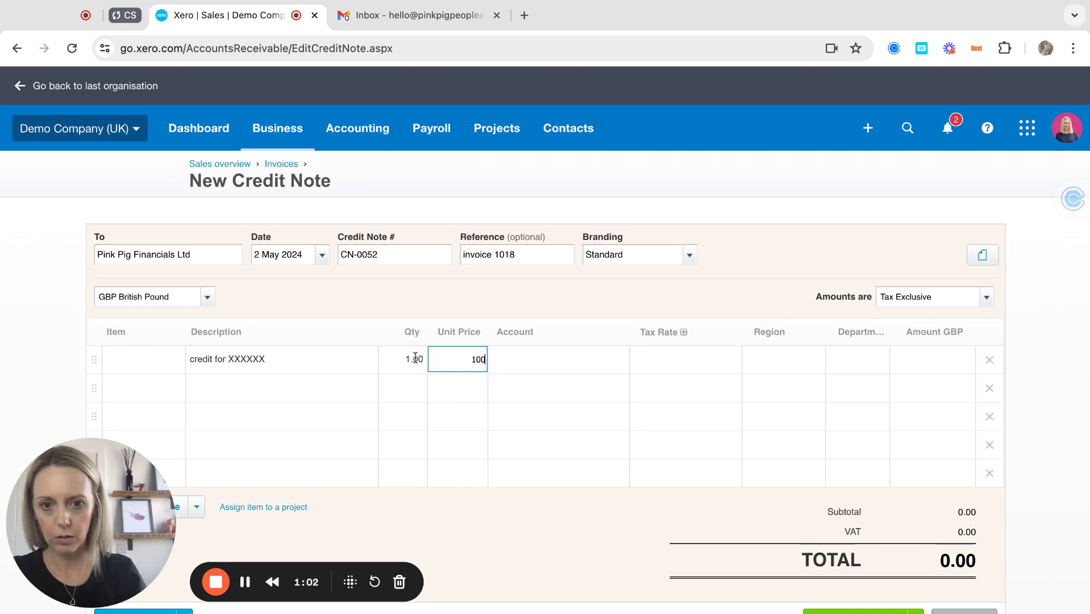
Assign the line to account 200 - Sales Type A and approve the credit note.
{"action": "key", "text": "Tab"}
{"action": "type", "text": "sales"}
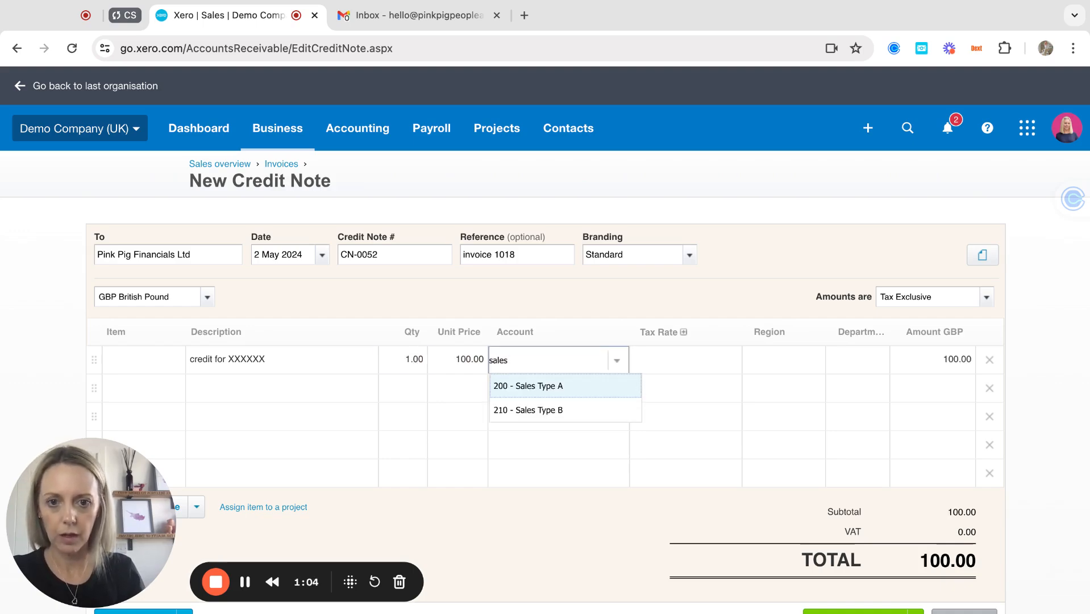
{"action": "key", "text": "Tab"}
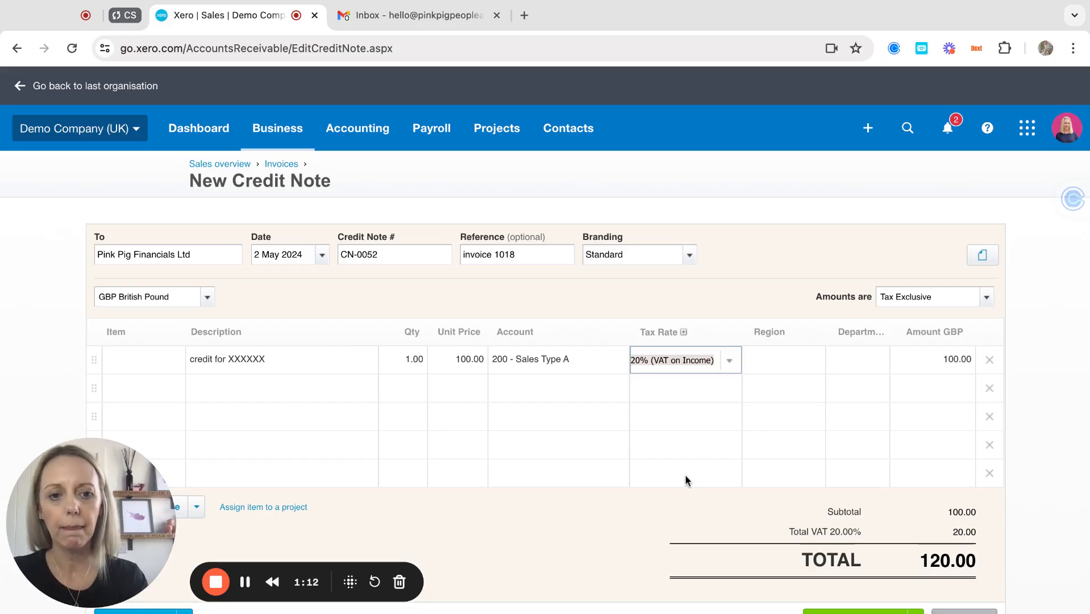
{"action": "scroll", "coordinate": [686, 477], "scroll_direction": "down", "scroll_amount": 2}
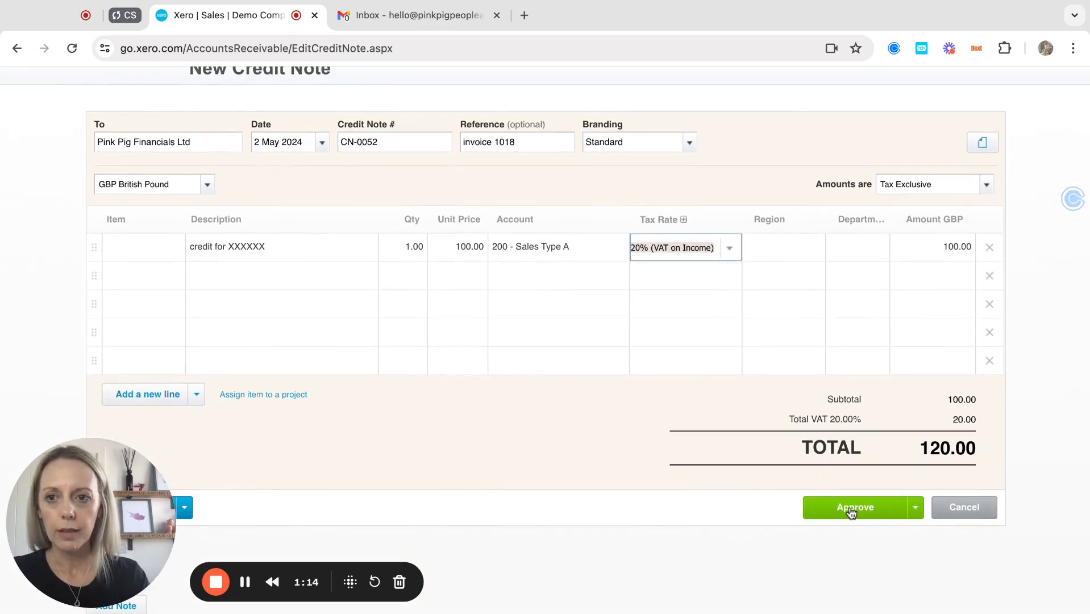
{"action": "left_click", "coordinate": [851, 511]}
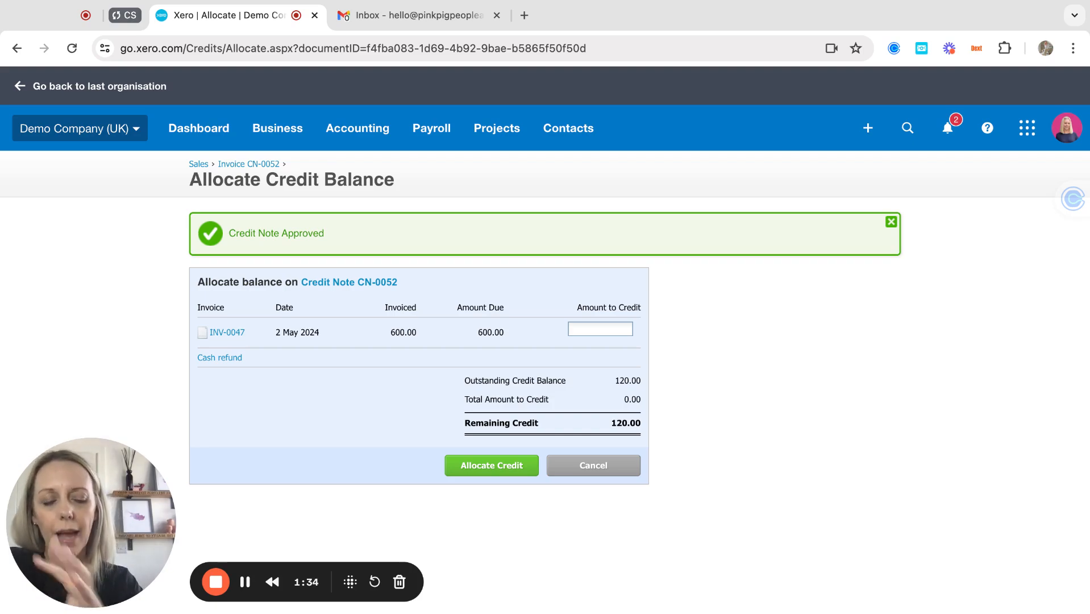
{"action": "left_click", "coordinate": [593, 329]}
{"action": "type", "text": "100"}
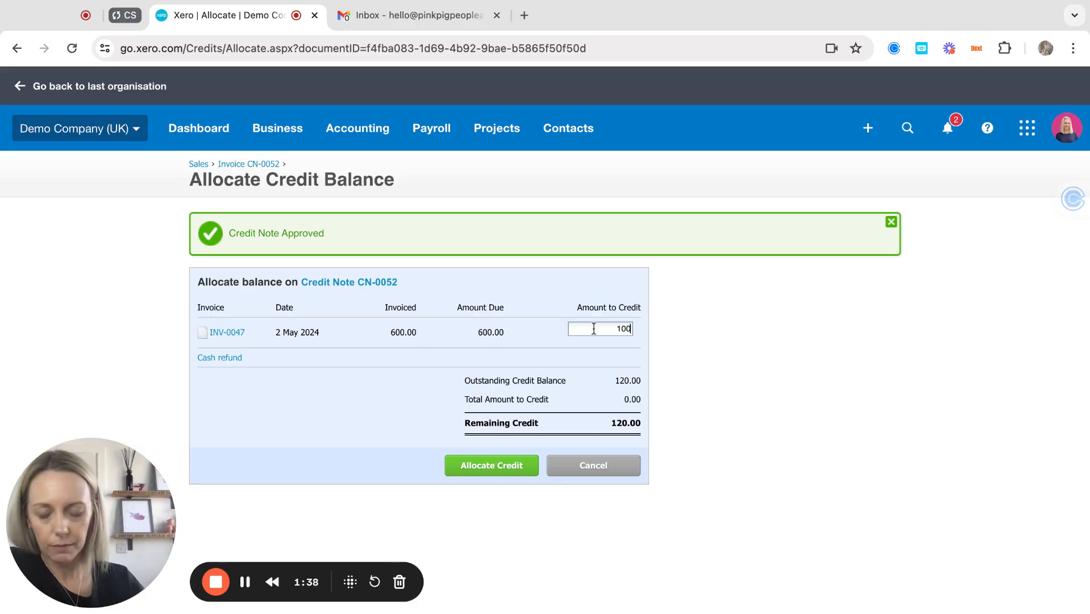
{"action": "key", "text": "Tab"}
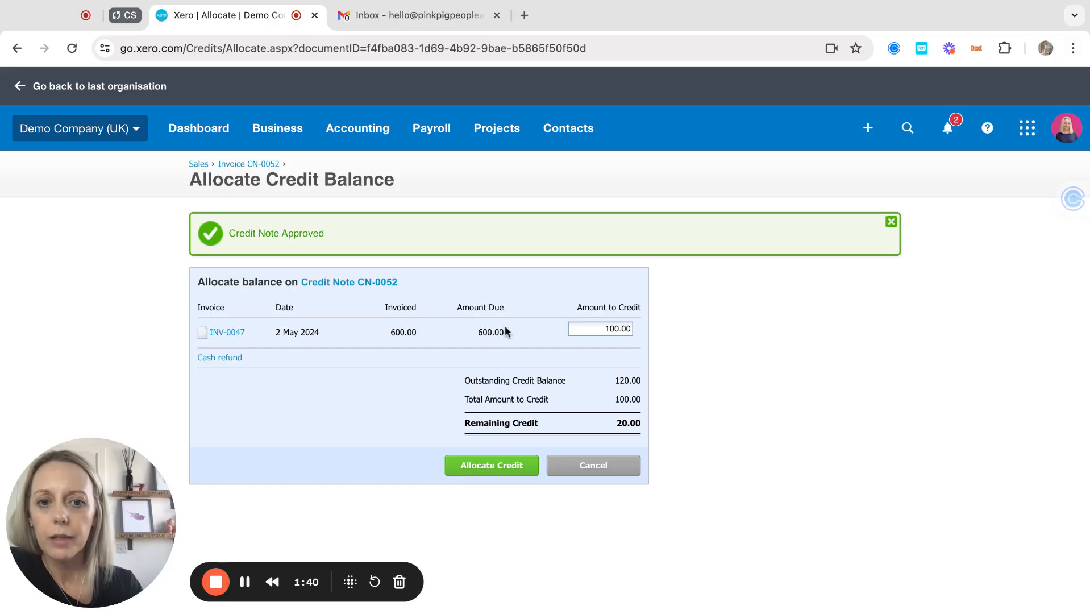
{"action": "left_click", "coordinate": [611, 328]}
{"action": "key", "text": "BackSpace"}
{"action": "key", "text": "BackSpace"}
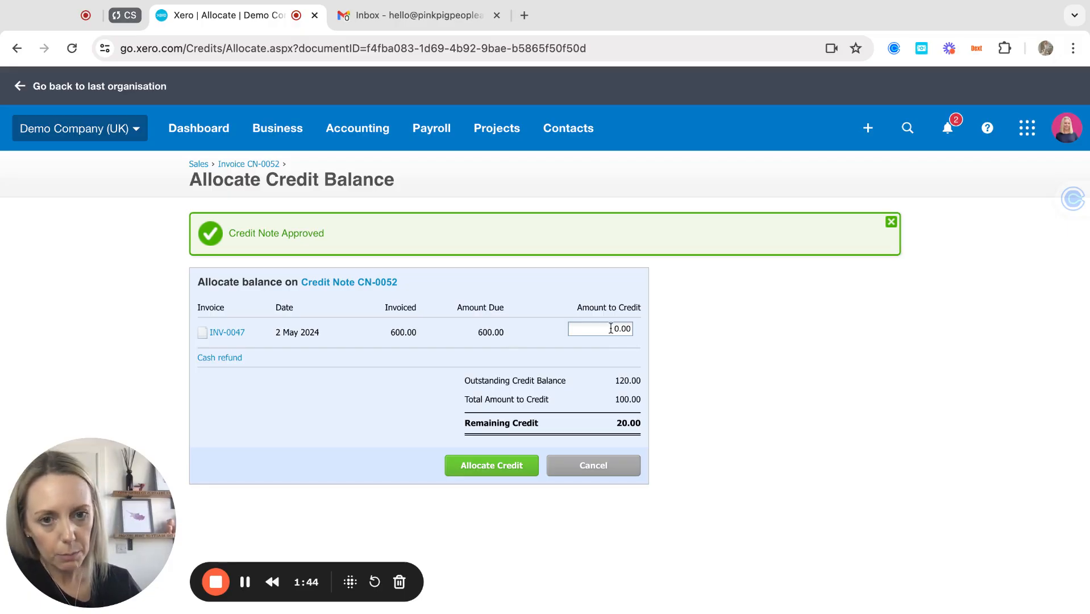
{"action": "type", "text": "12"}
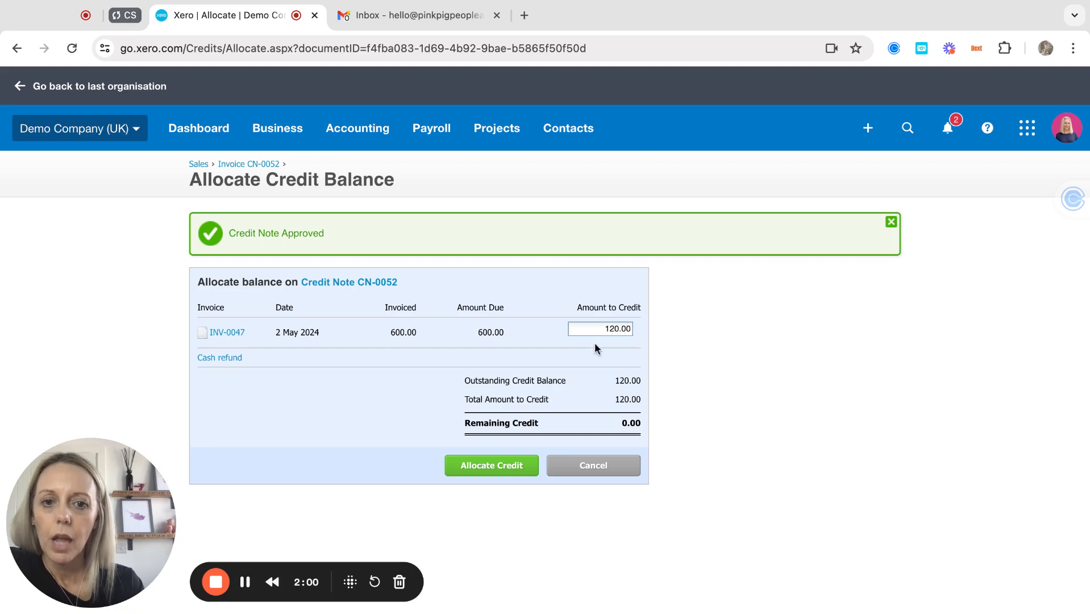
{"action": "key", "text": "BackSpace"}
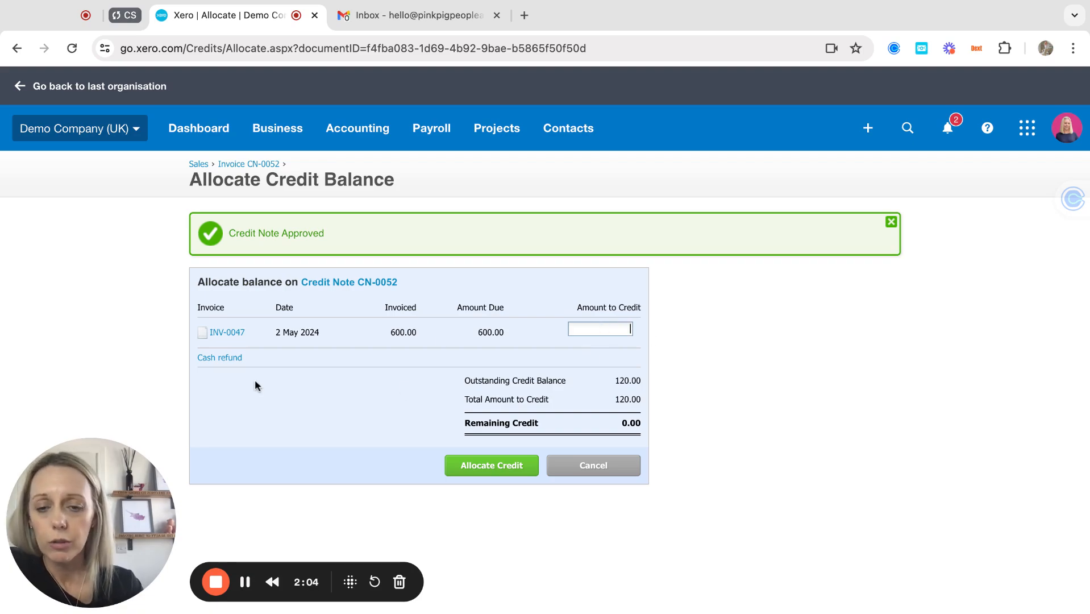
Show the cash refund fields, and allocate 120 of the credit to invoice INV-0047.
{"action": "left_click", "coordinate": [232, 358]}
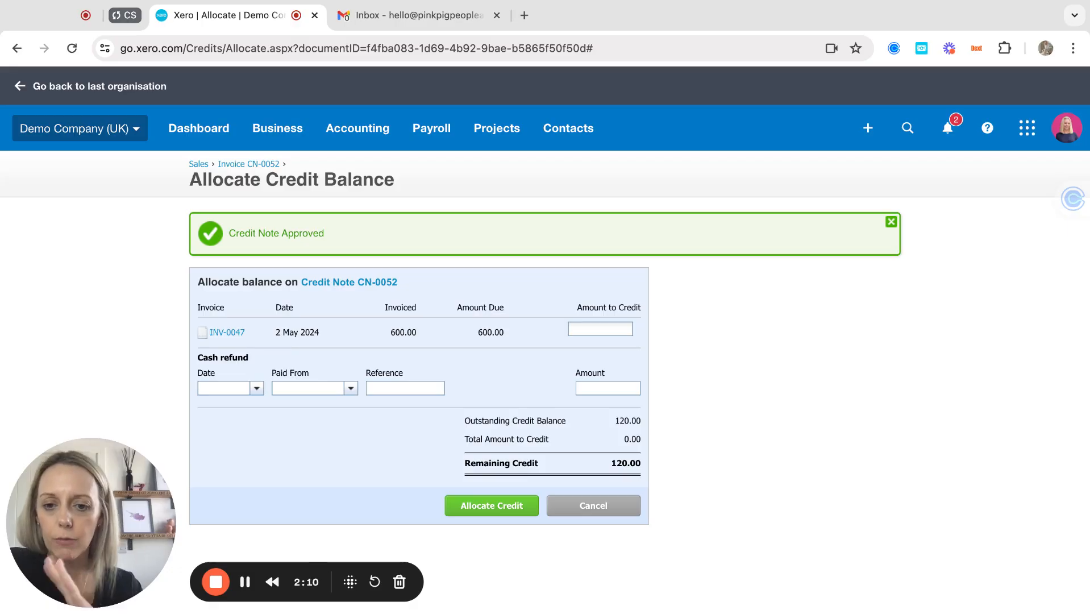
{"action": "left_click", "coordinate": [597, 327]}
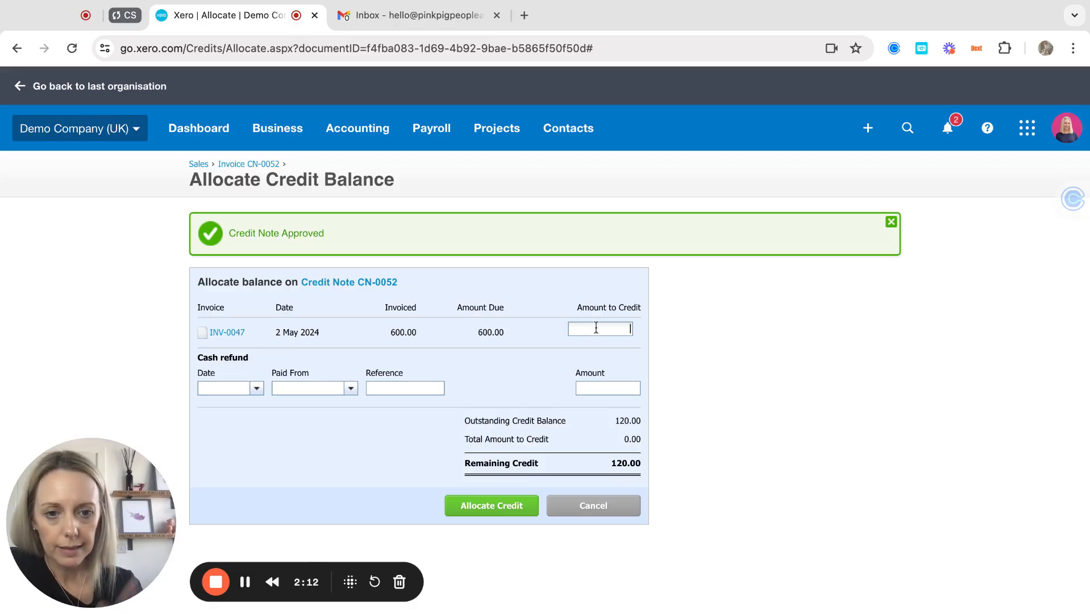
{"action": "type", "text": "120"}
{"action": "key", "text": "Tab"}
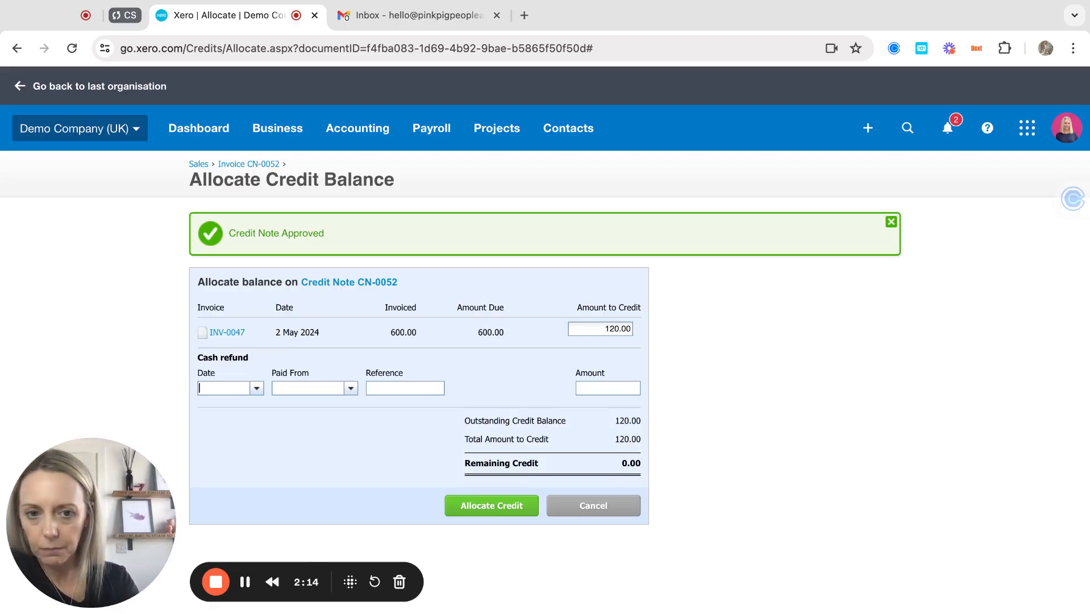
{"action": "left_click", "coordinate": [494, 511]}
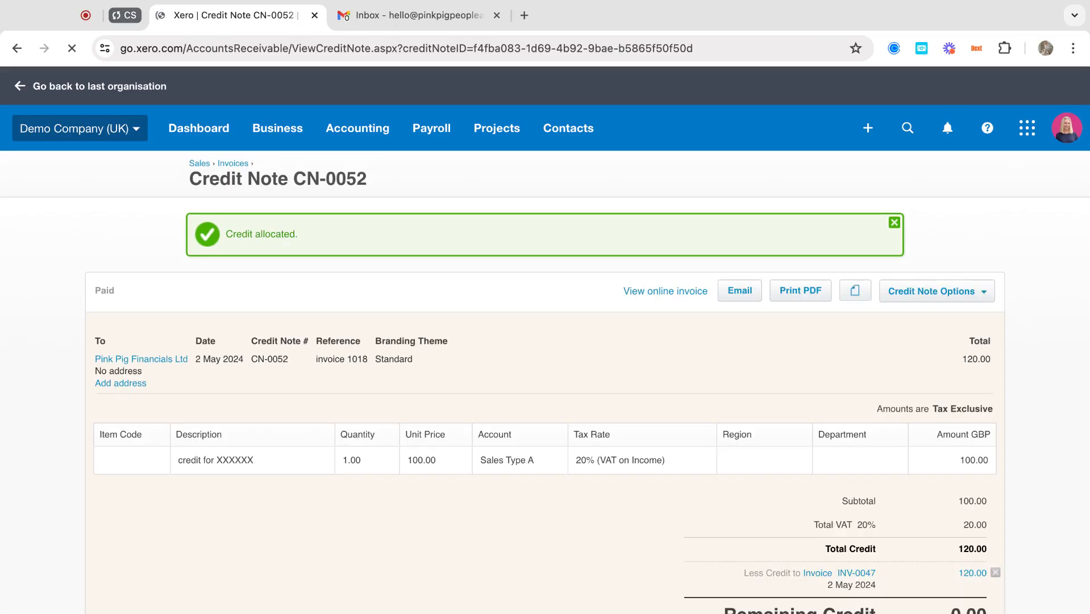
Open invoice INV-0047 from the credit note, check its credit deduction and open the credit note linked there.
{"action": "scroll", "coordinate": [496, 512], "scroll_direction": "down", "scroll_amount": 1}
{"action": "scroll", "coordinate": [882, 524], "scroll_direction": "down", "scroll_amount": 1}
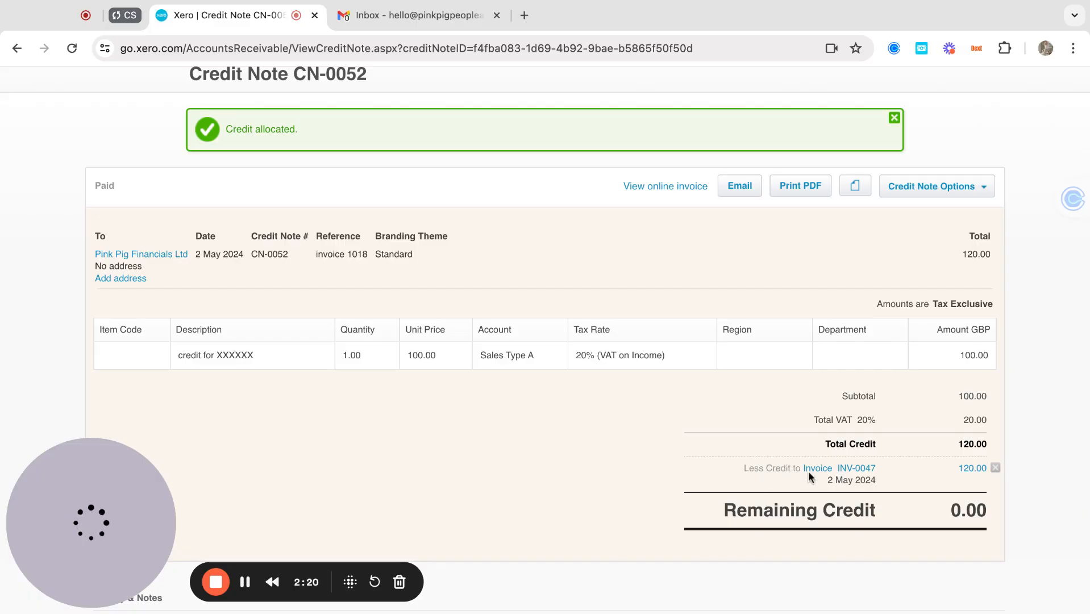
{"action": "left_click", "coordinate": [857, 469]}
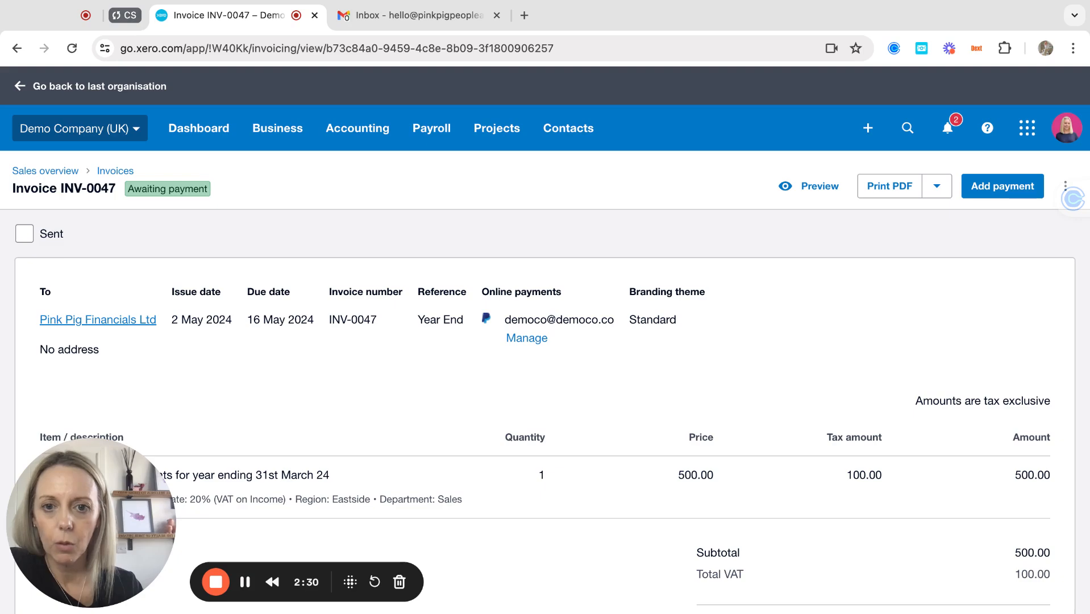
{"action": "scroll", "coordinate": [546, 342], "scroll_direction": "down", "scroll_amount": 5}
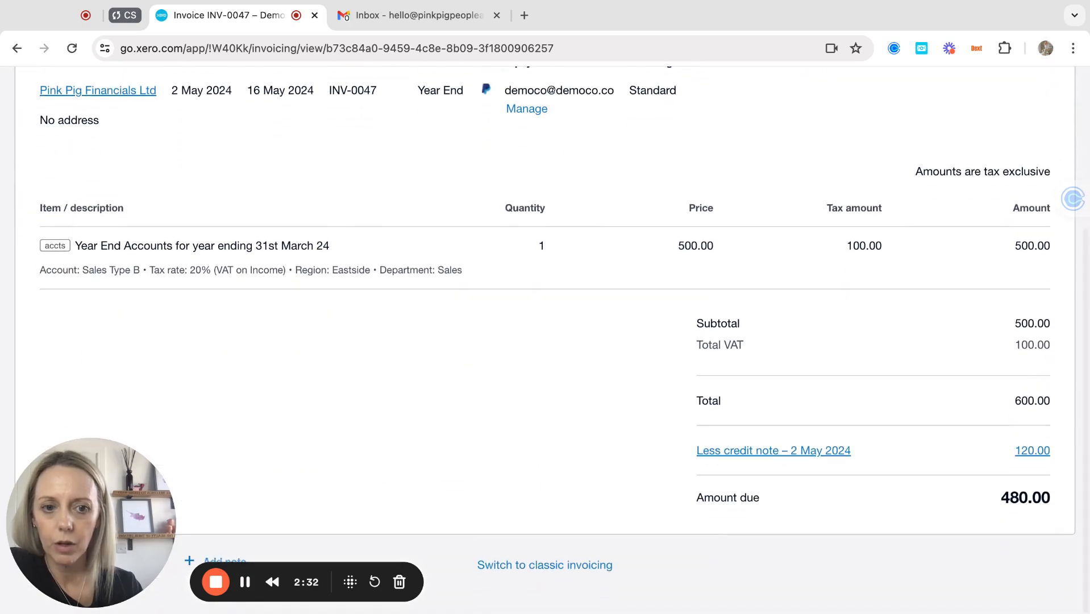
{"action": "scroll", "coordinate": [546, 341], "scroll_direction": "up", "scroll_amount": 5}
{"action": "scroll", "coordinate": [802, 440], "scroll_direction": "down", "scroll_amount": 5}
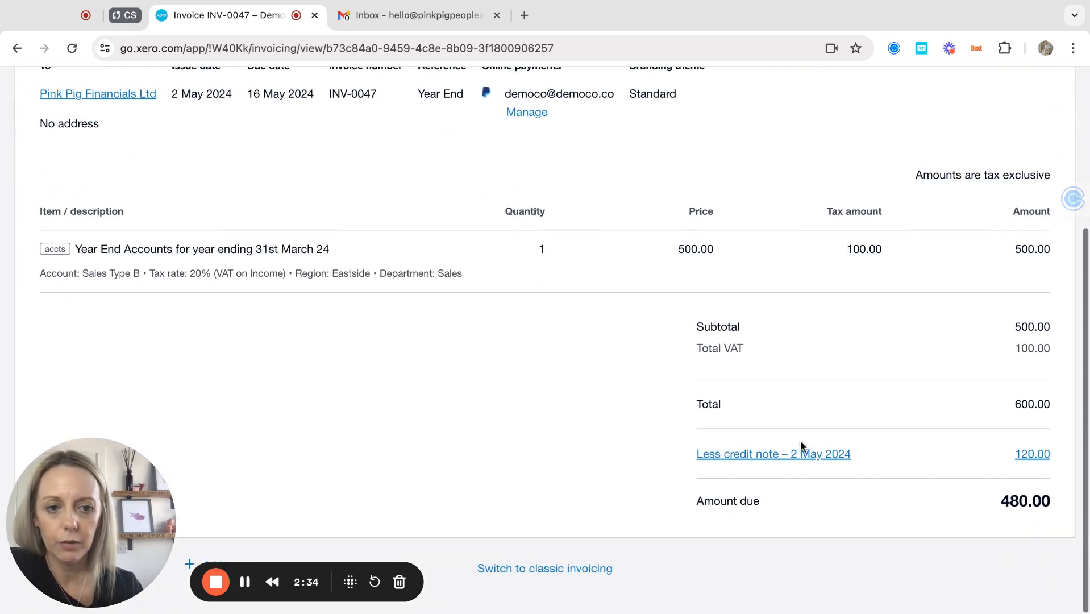
{"action": "left_click", "coordinate": [797, 451]}
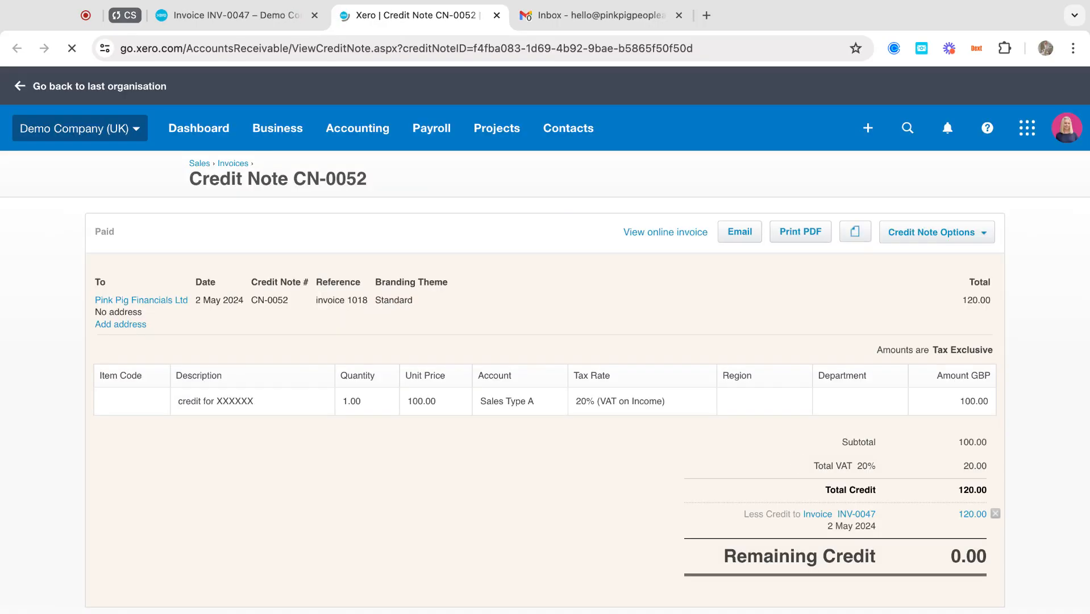